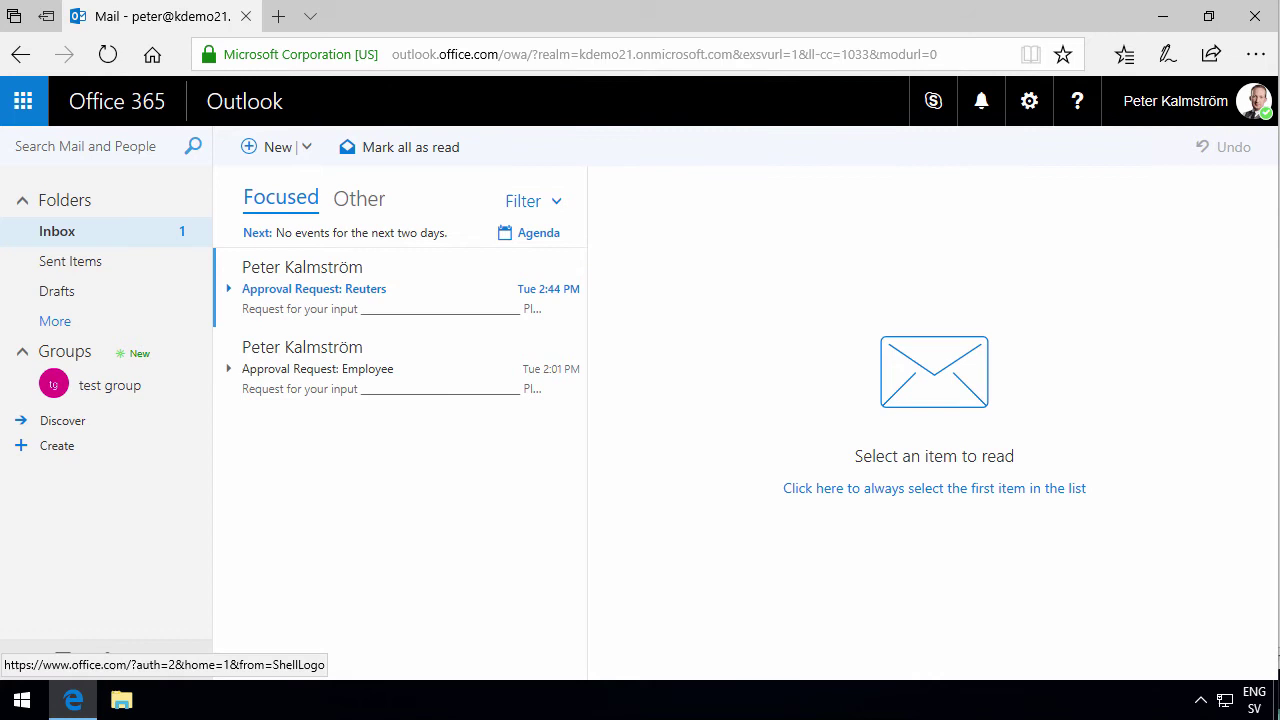
pyautogui.click(23, 104)
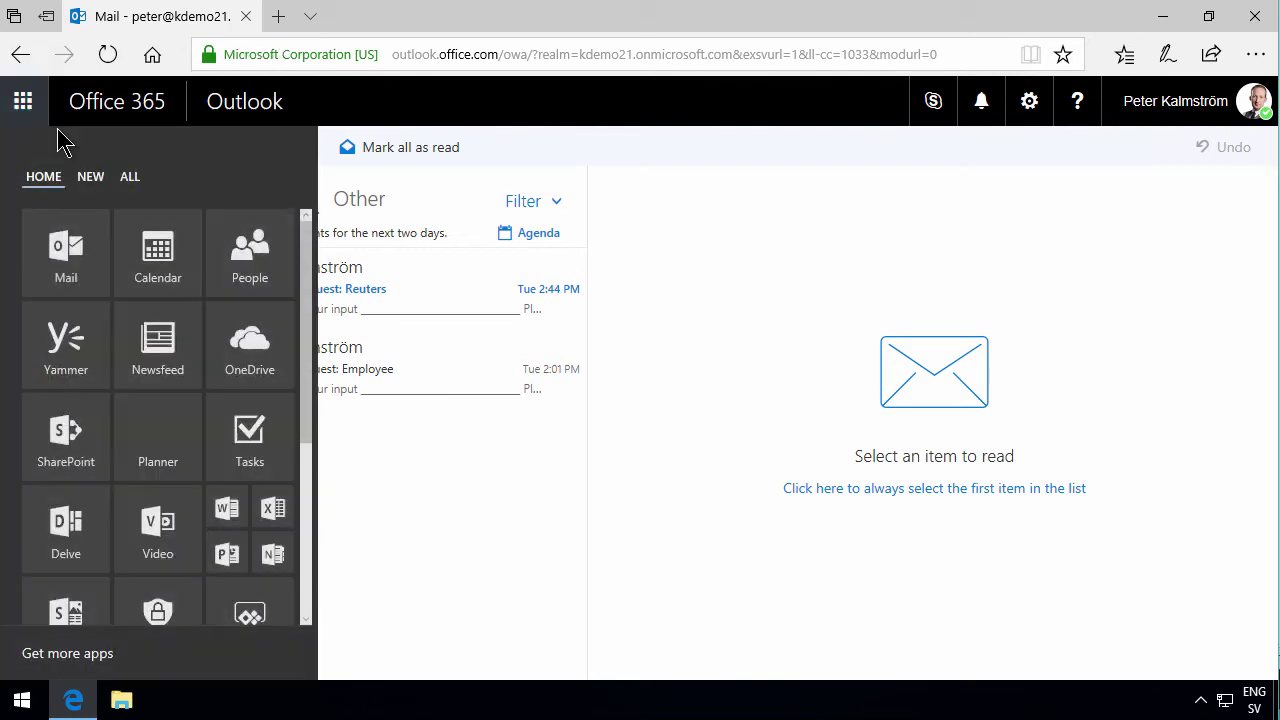
pyautogui.click(771, 243)
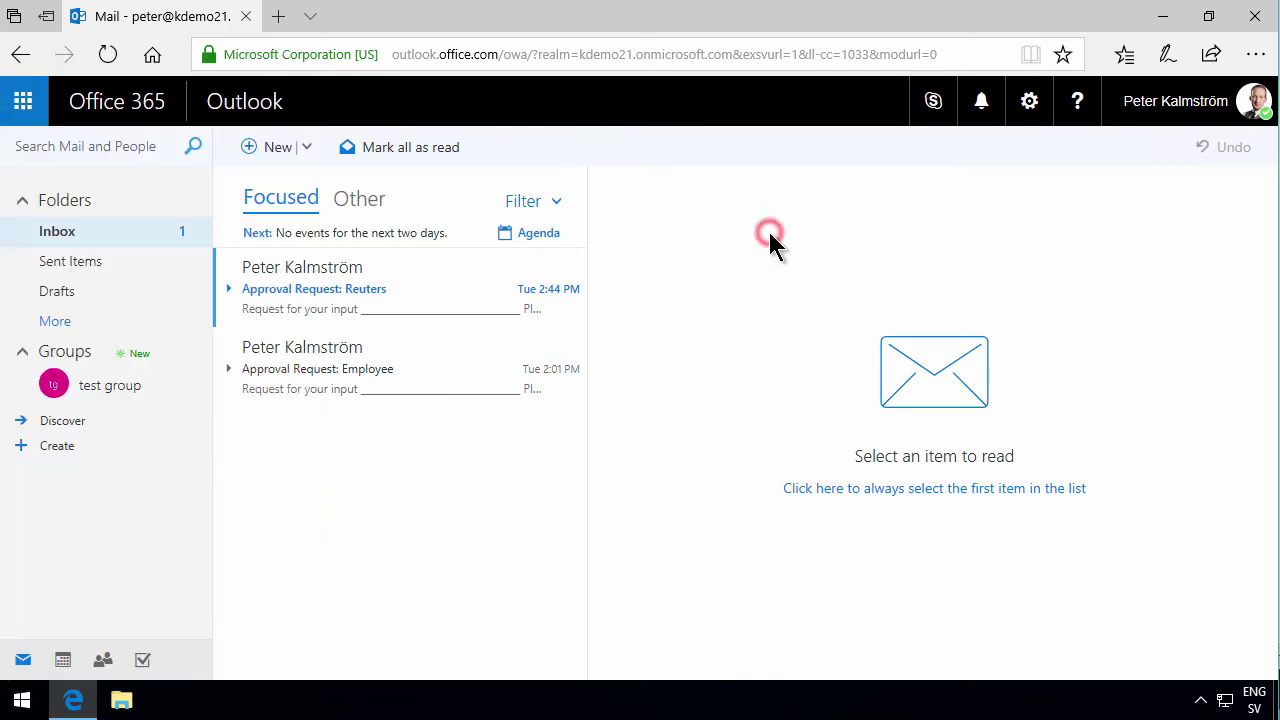
# Check the connected work or school account and the option to connect another one in the Windows account settings.
pyautogui.click(18, 705)
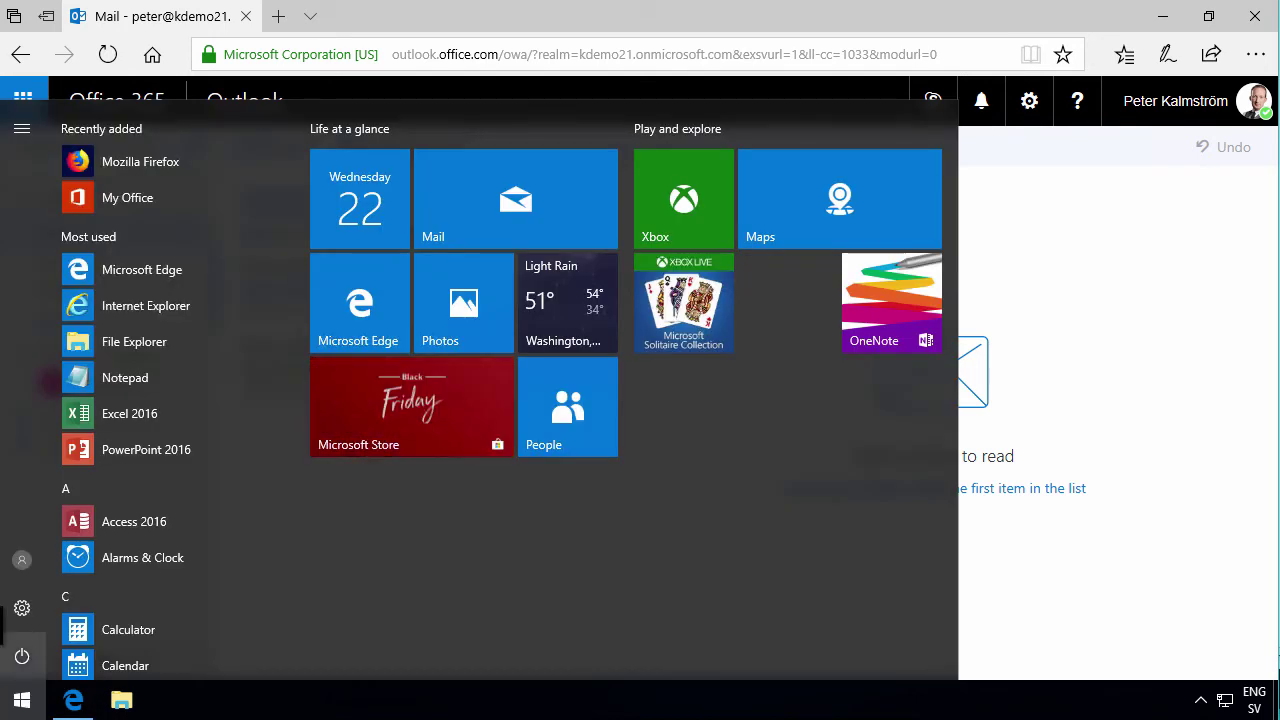
pyautogui.click(22, 608)
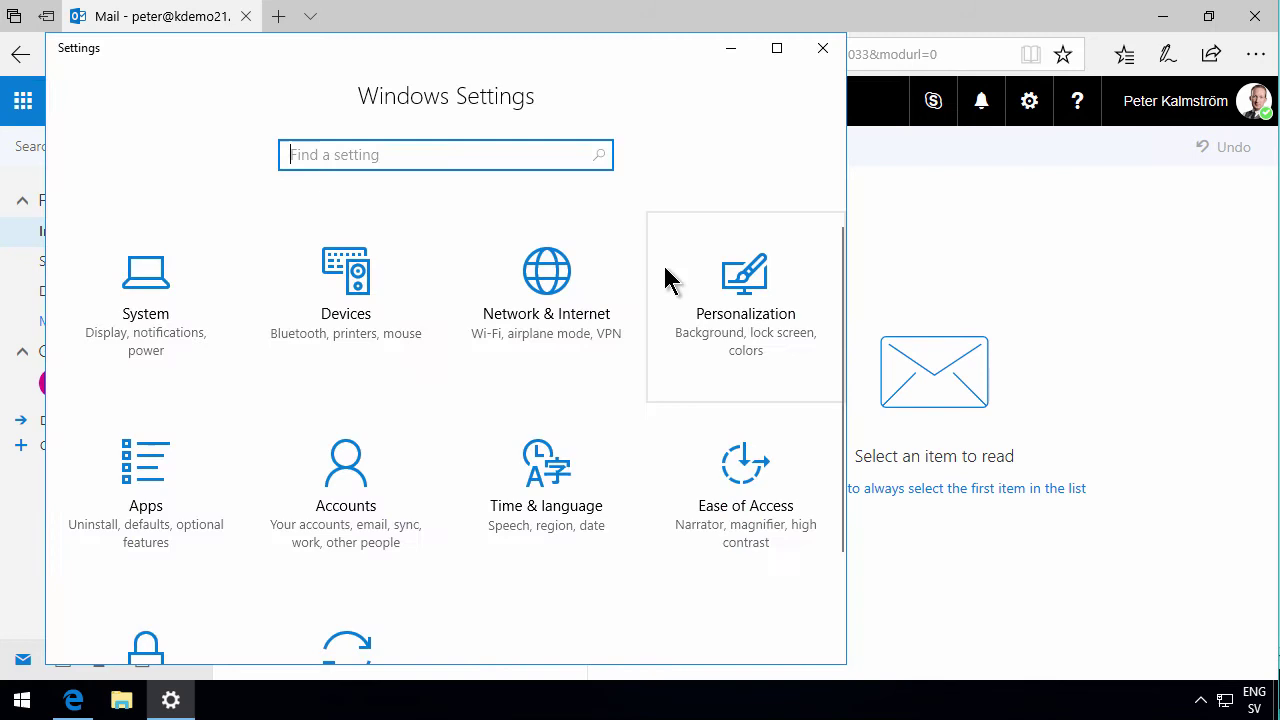
pyautogui.click(361, 487)
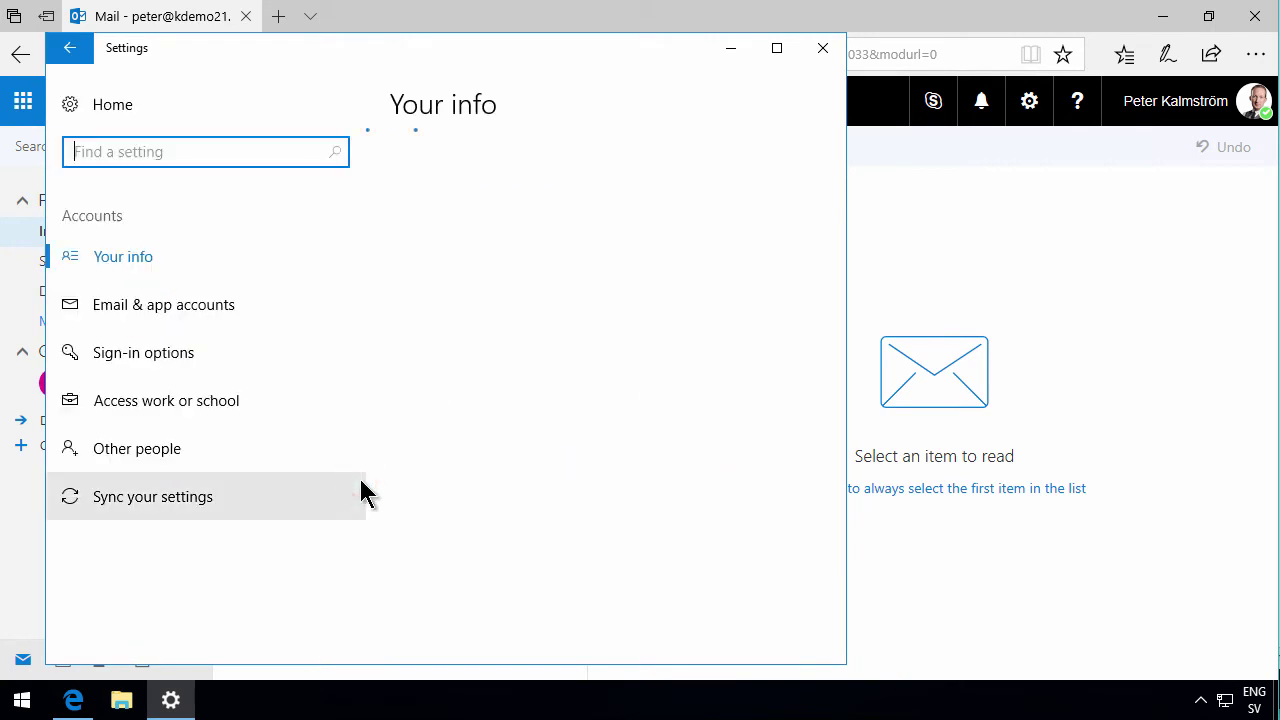
pyautogui.click(183, 401)
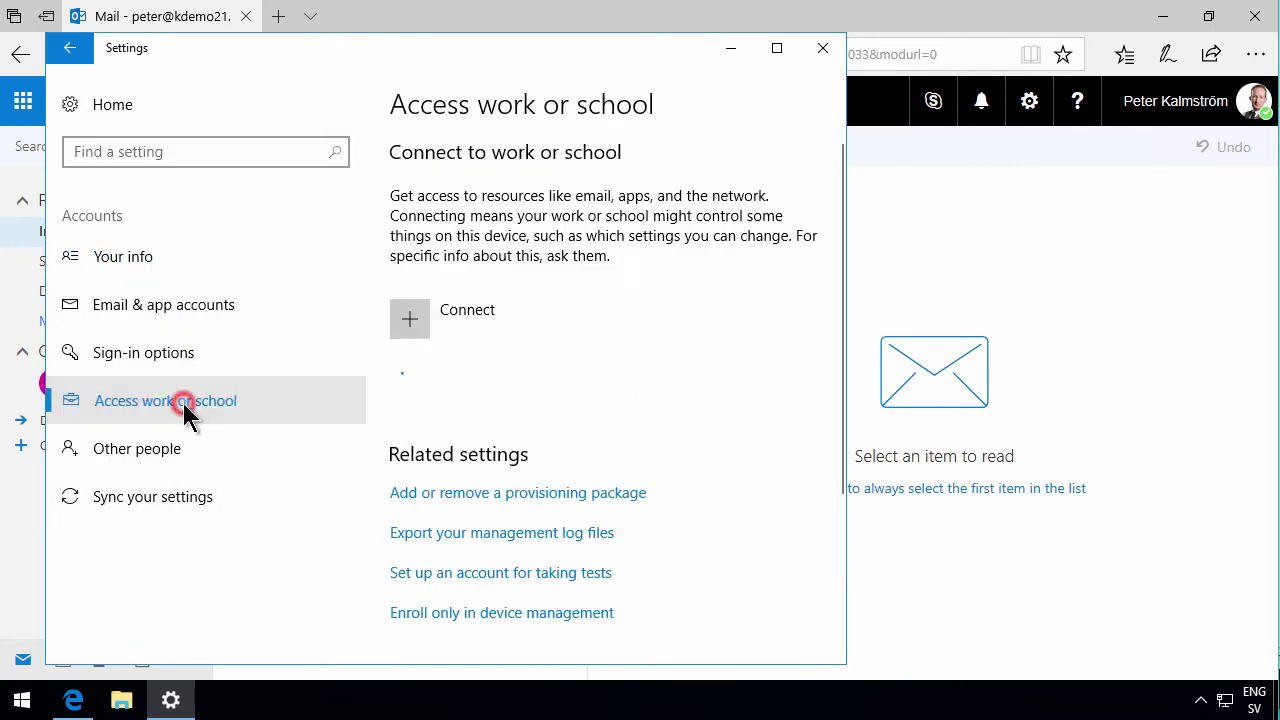
pyautogui.click(778, 50)
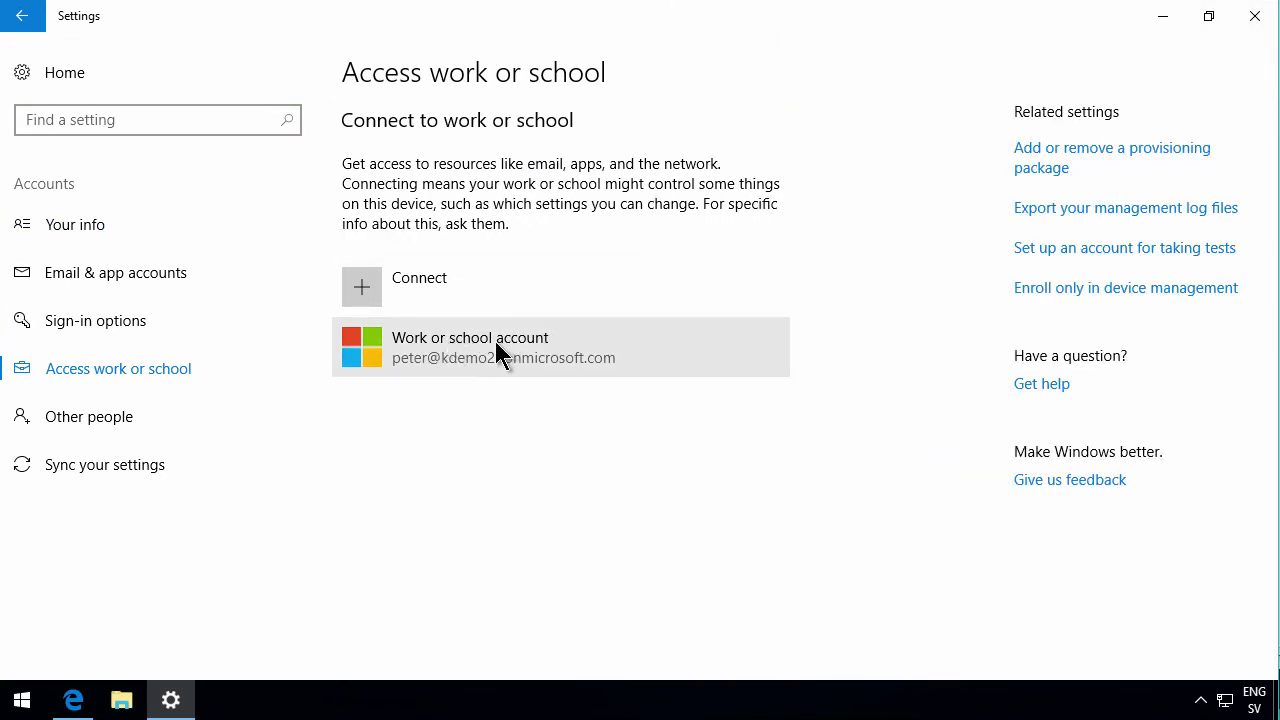
pyautogui.click(404, 288)
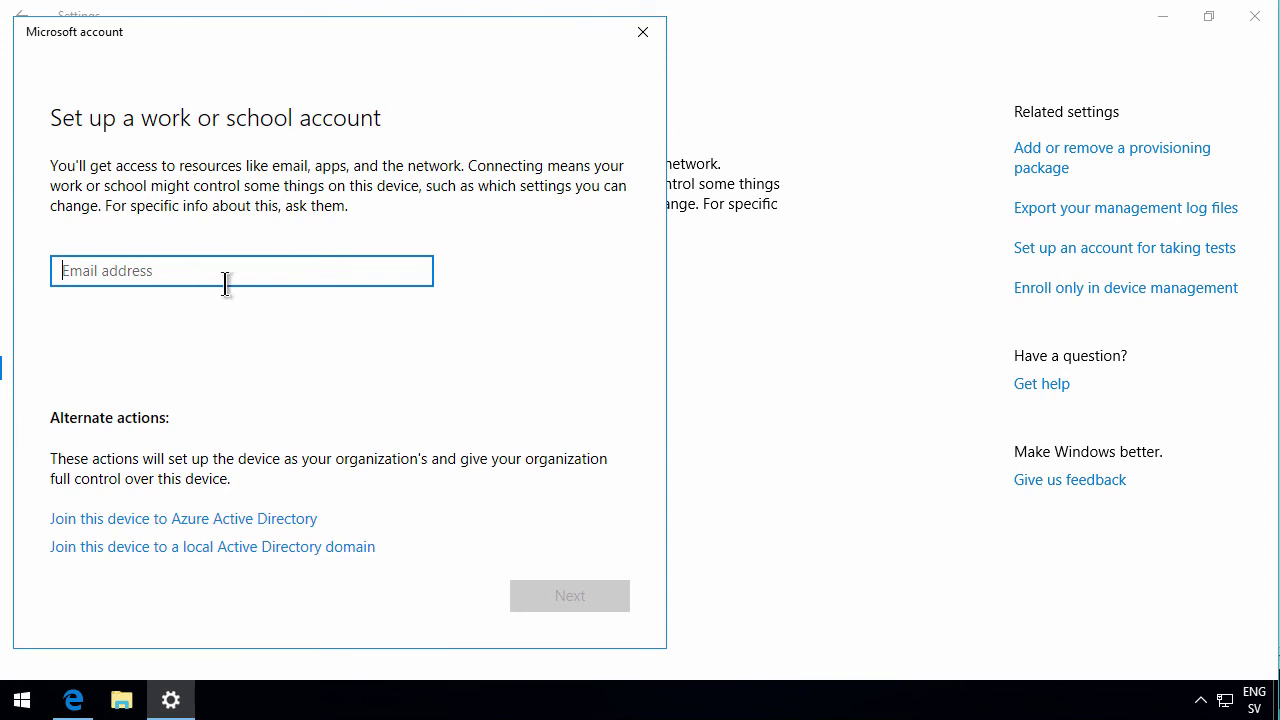
pyautogui.click(643, 32)
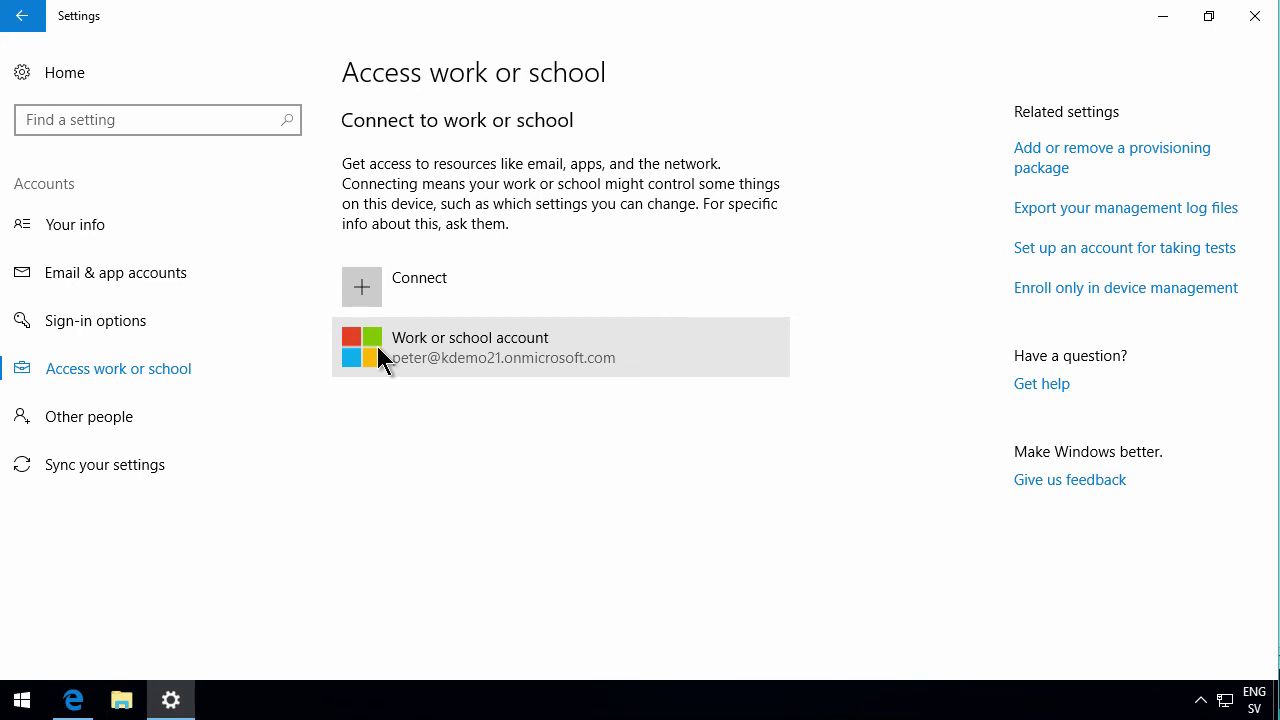
# Launch the Outlook 2016 desktop app and start its setup, choosing Yes to connect to an email account.
pyautogui.click(26, 703)
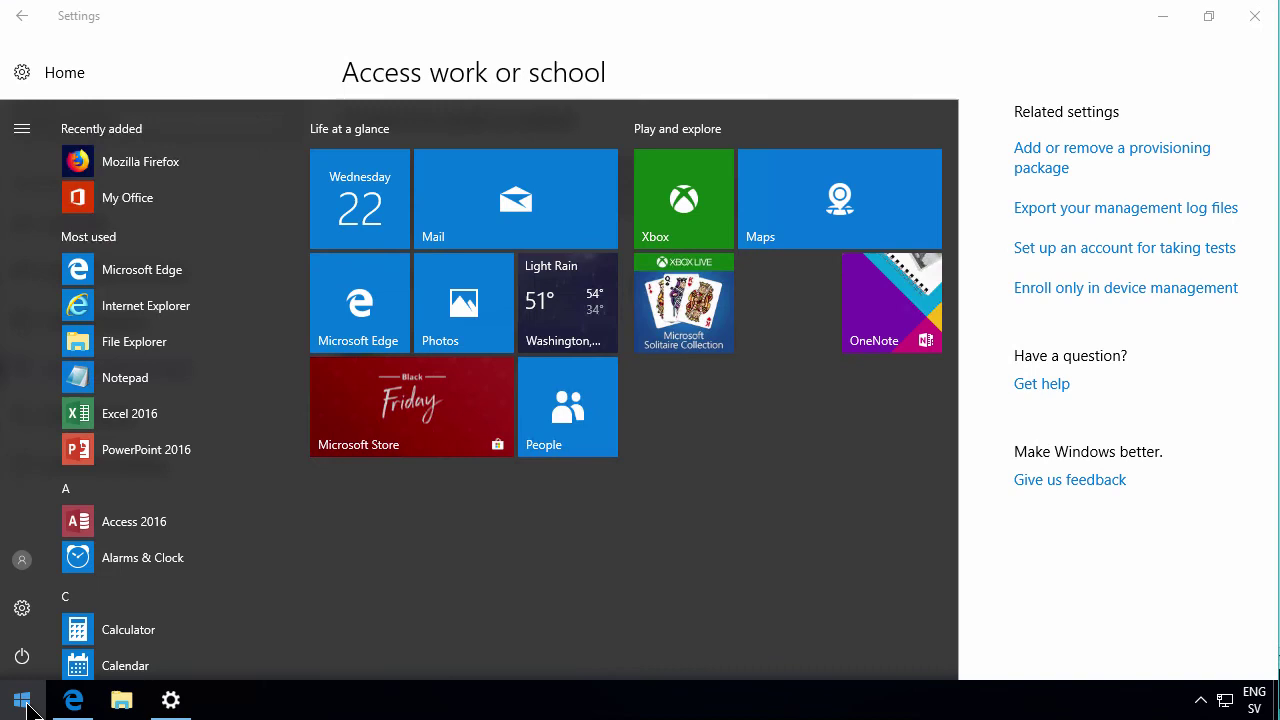
pyautogui.write('outlo')
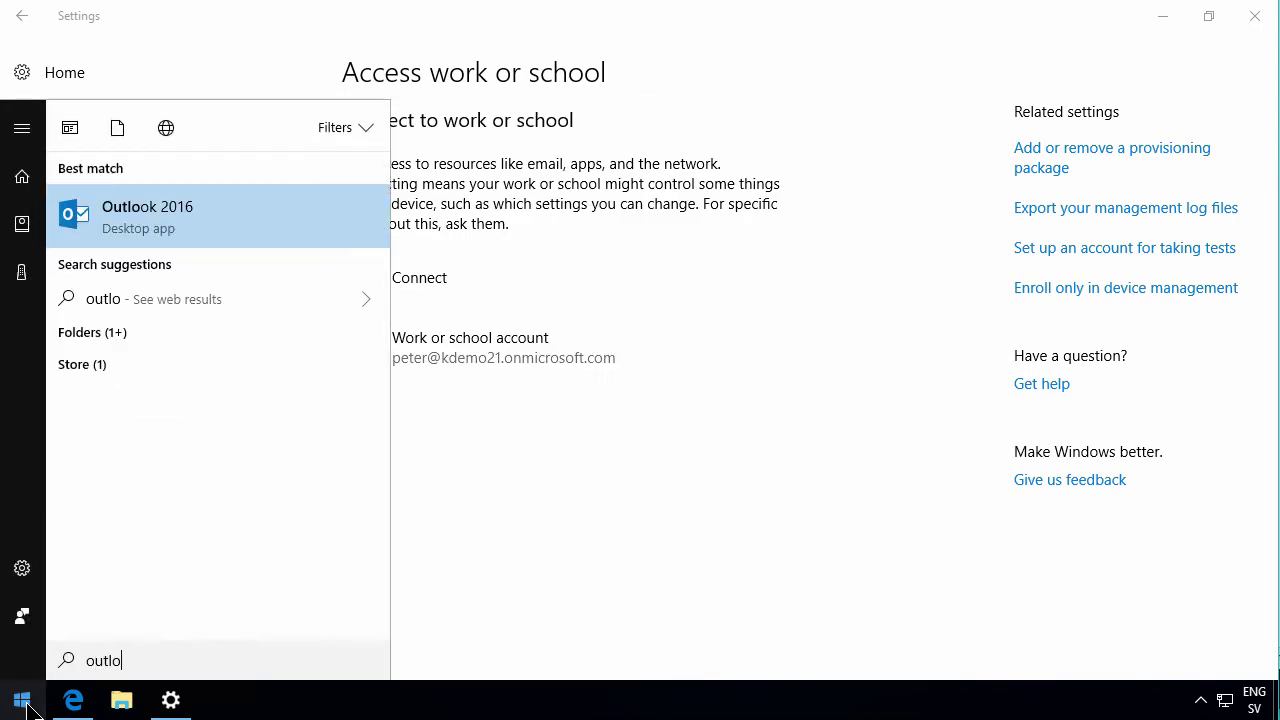
pyautogui.press('Return')
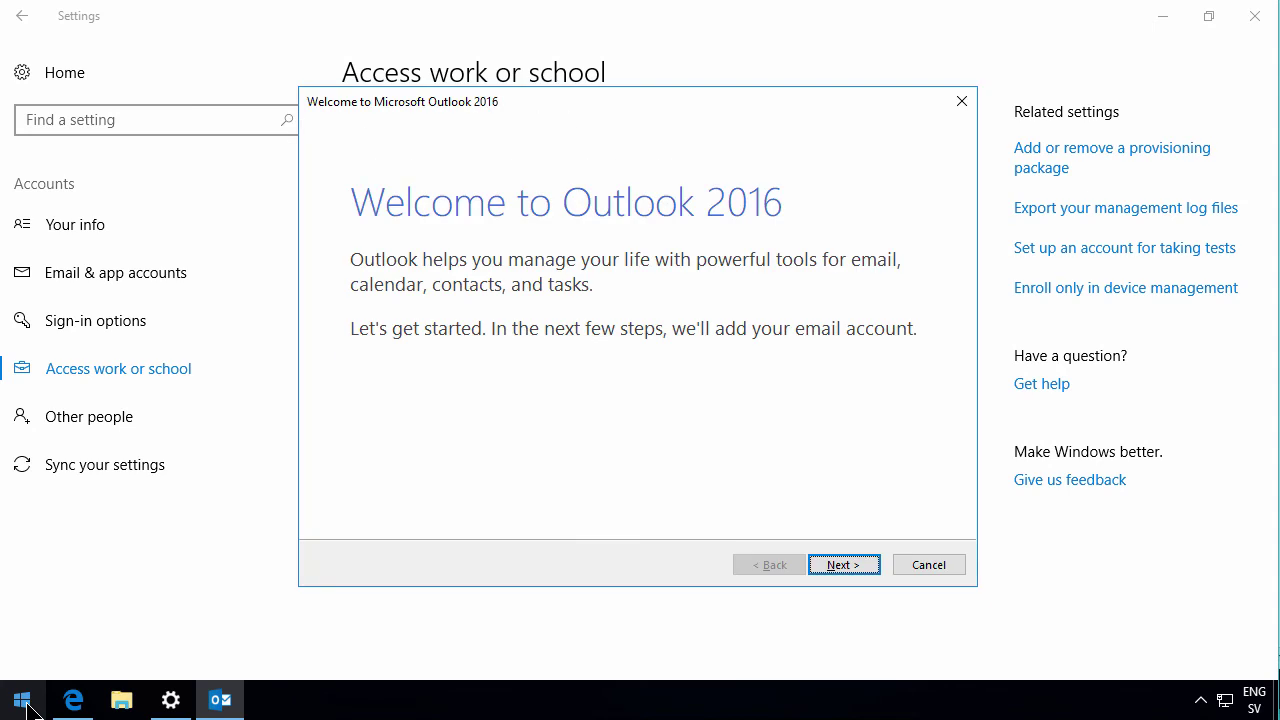
pyautogui.click(845, 567)
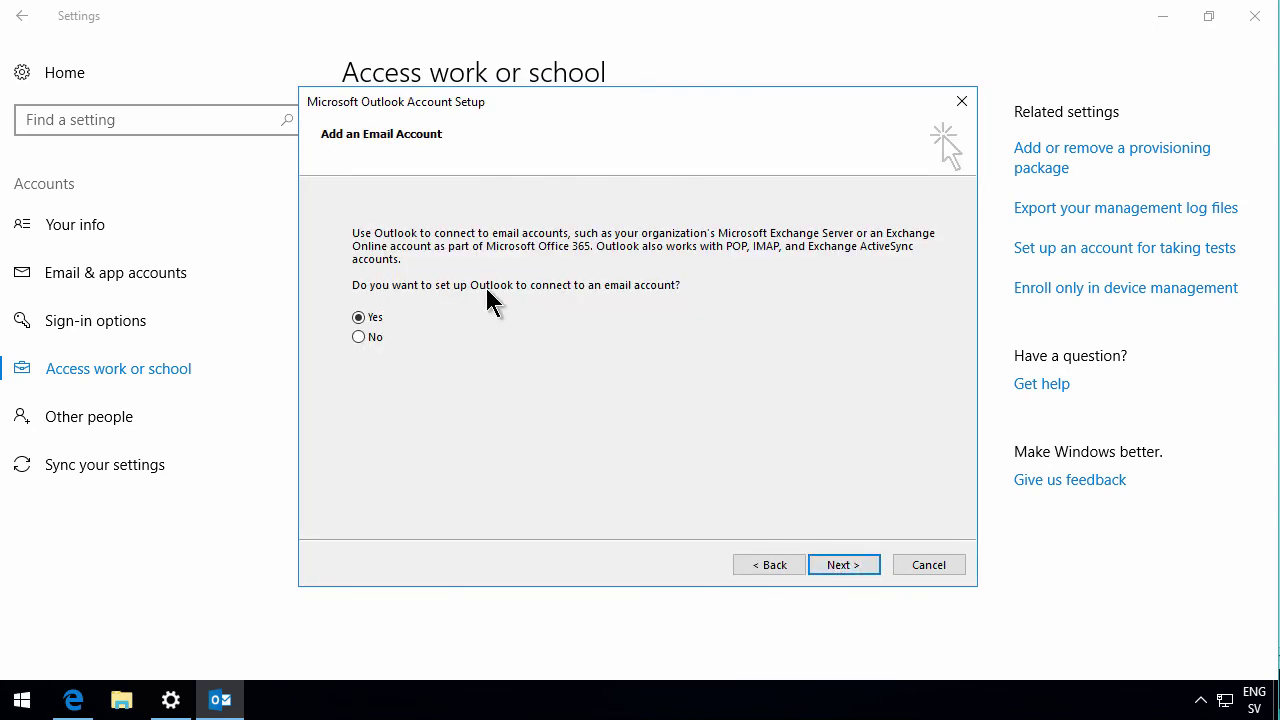
pyautogui.click(843, 565)
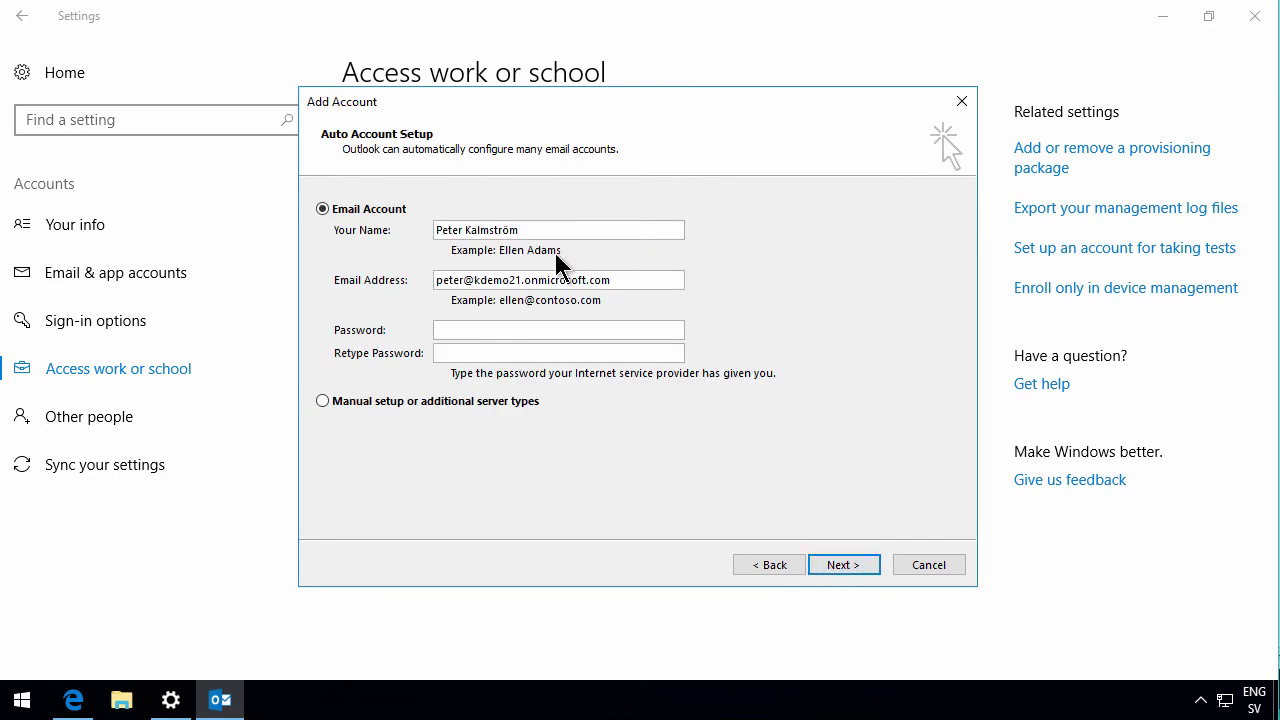
# Enter the account password in both password fields, keep the prefilled name and email address, and complete the automatic account setup.
pyautogui.click(486, 331)
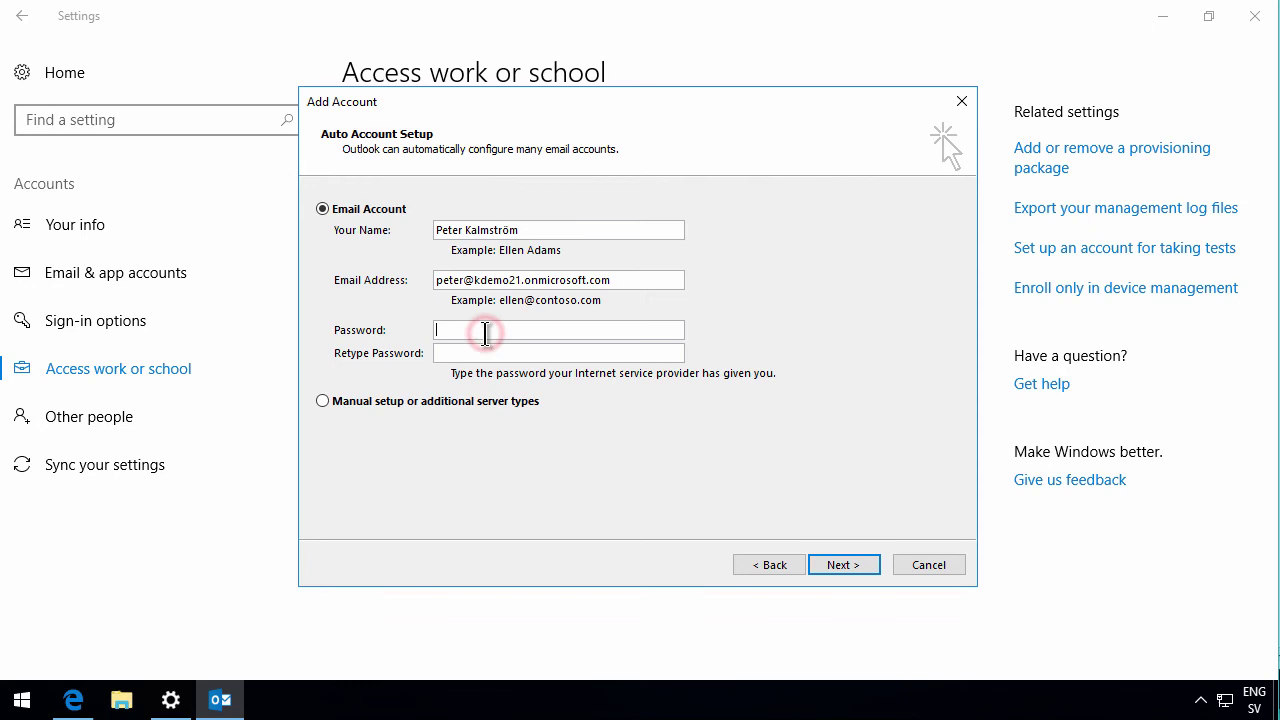
pyautogui.write('*')
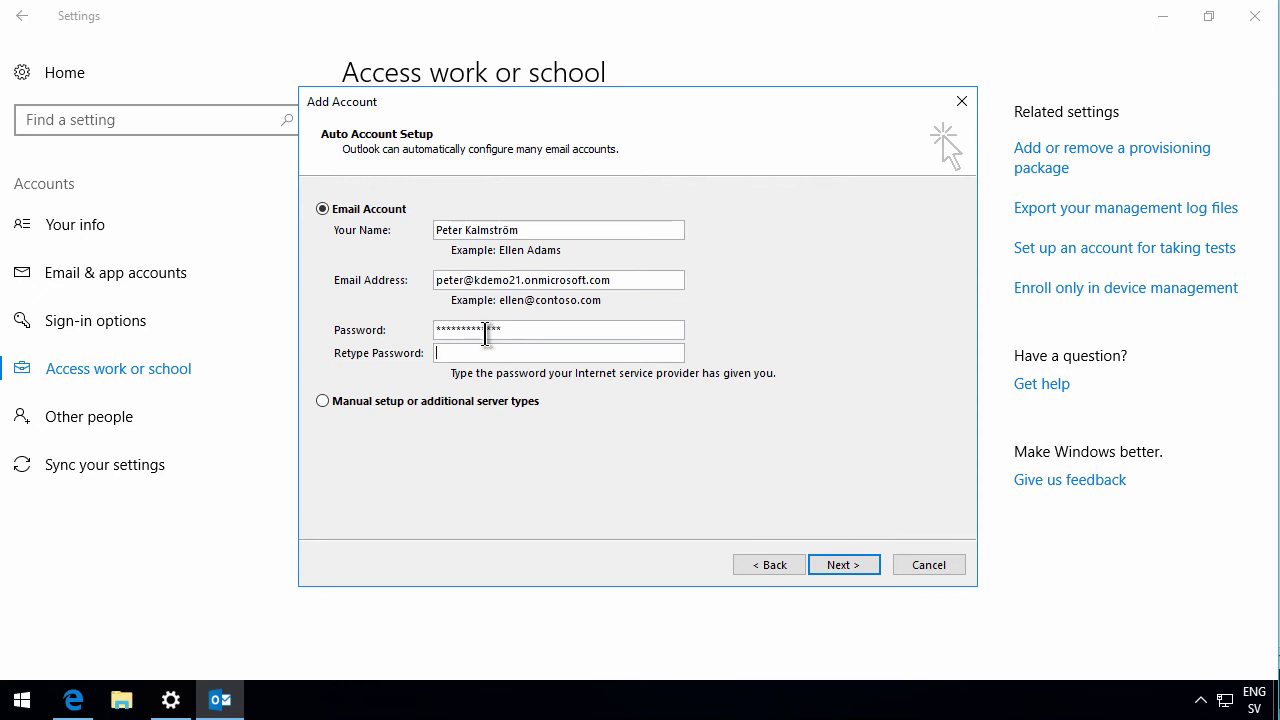
pyautogui.write('*************')
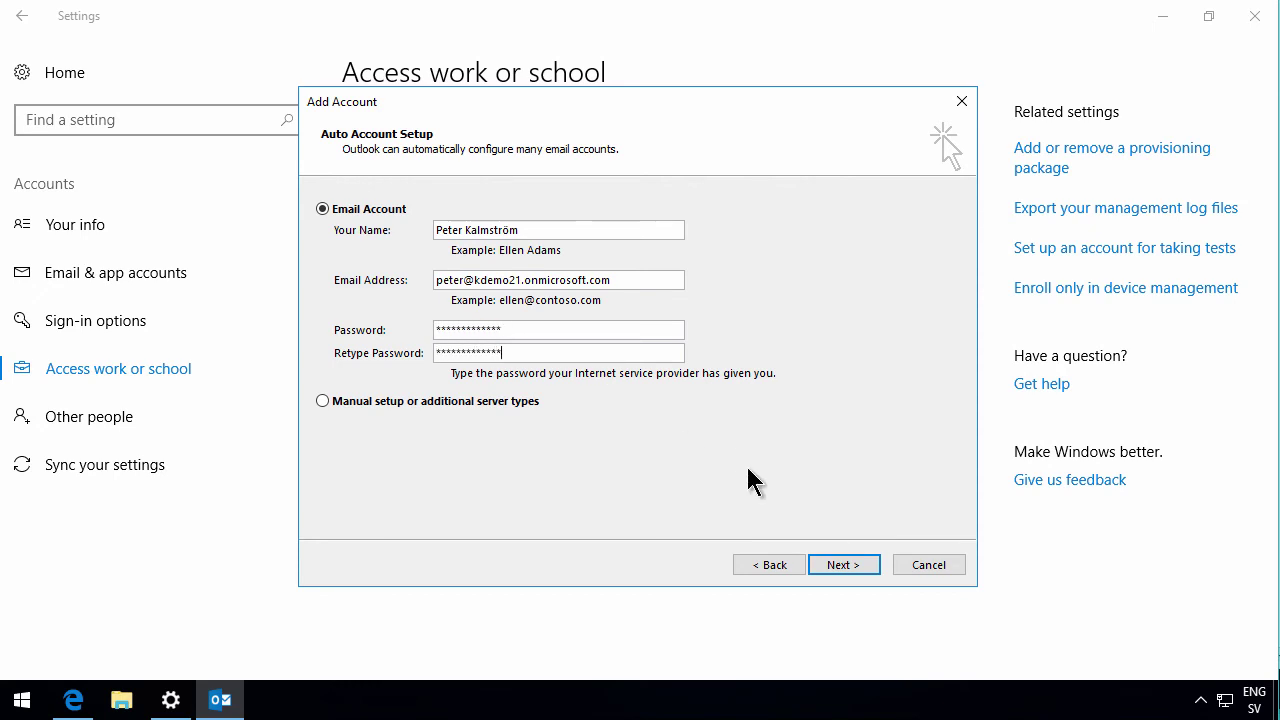
pyautogui.click(844, 565)
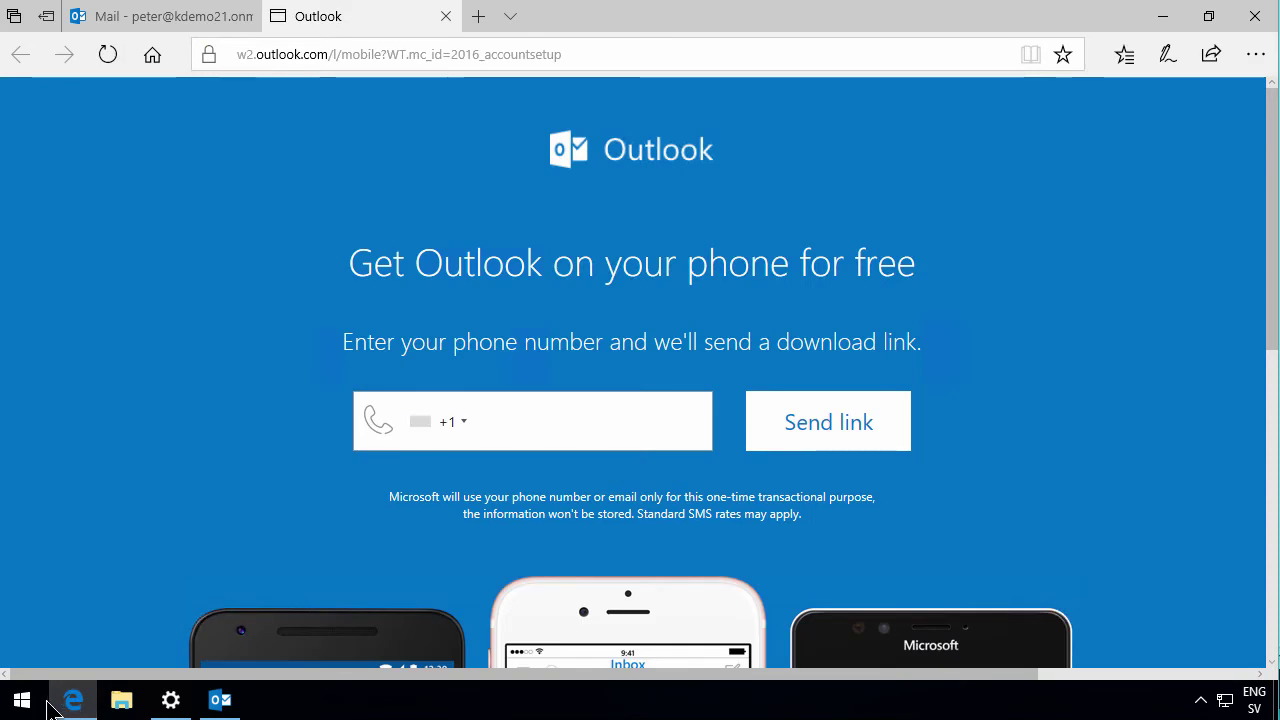
# Open the Outlook 2016 desktop app again and dismiss the What's New window.
pyautogui.click(30, 704)
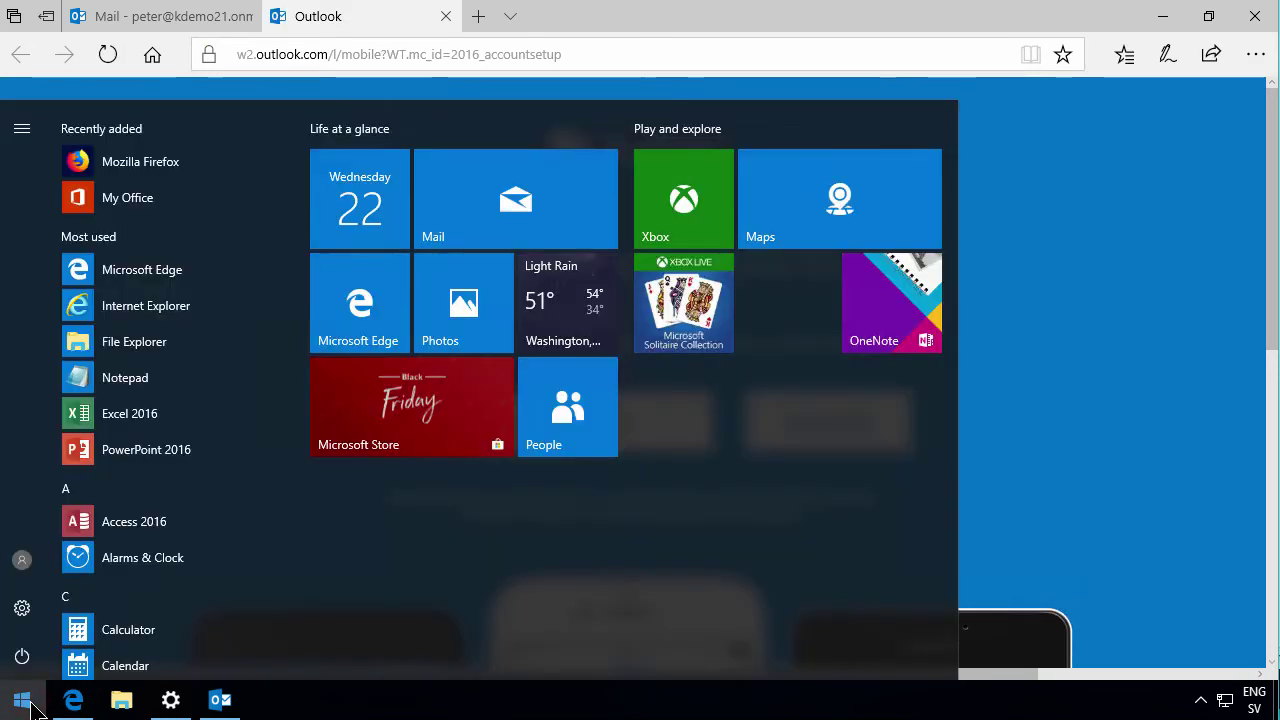
pyautogui.click(1105, 430)
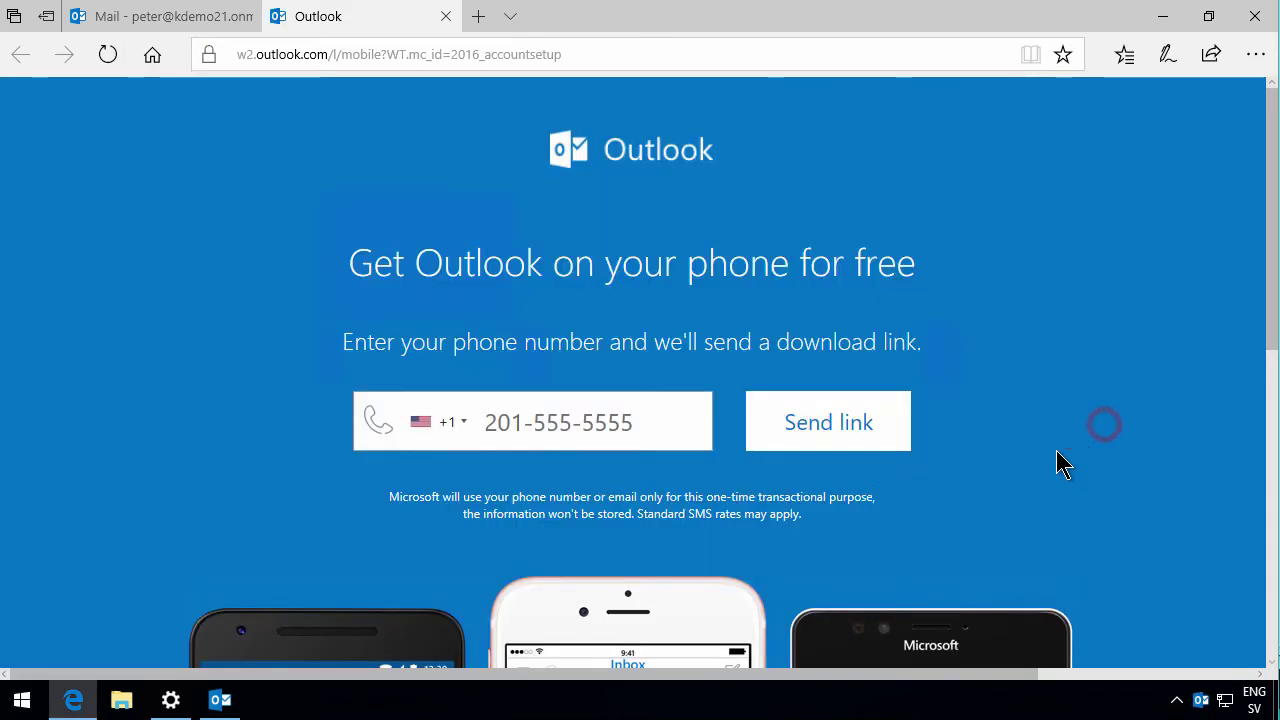
pyautogui.click(22, 702)
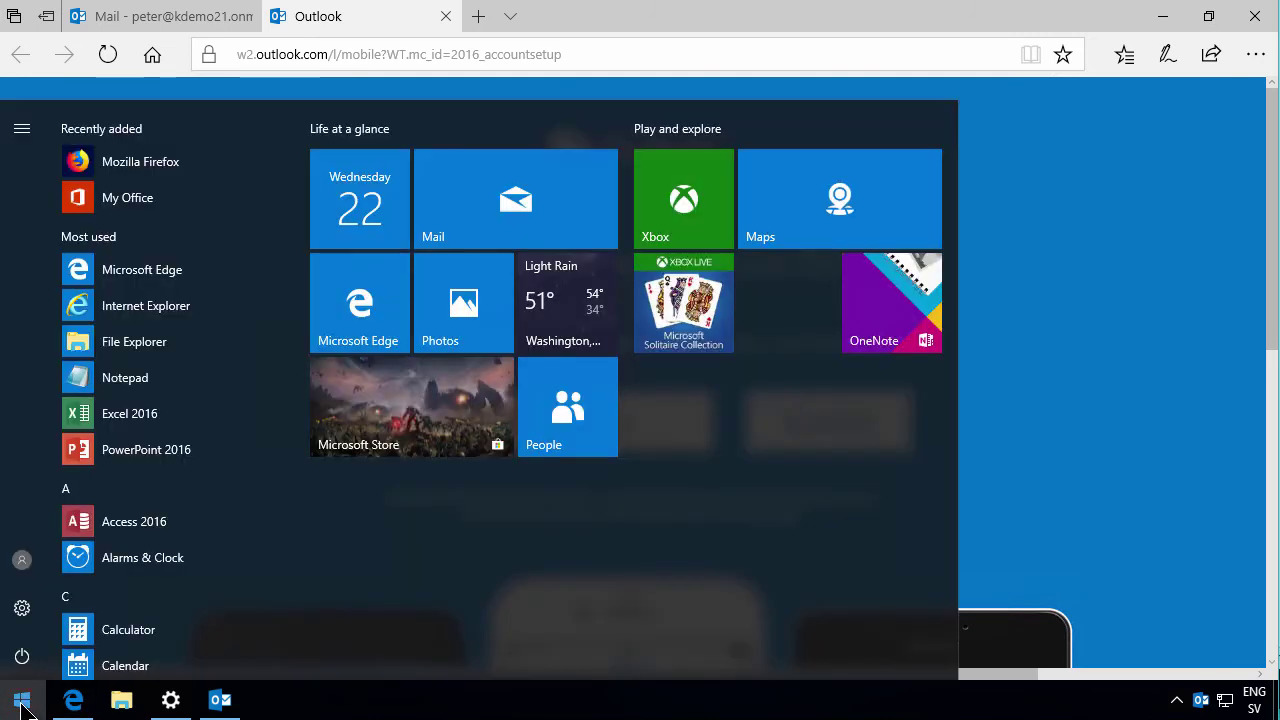
pyautogui.write('out')
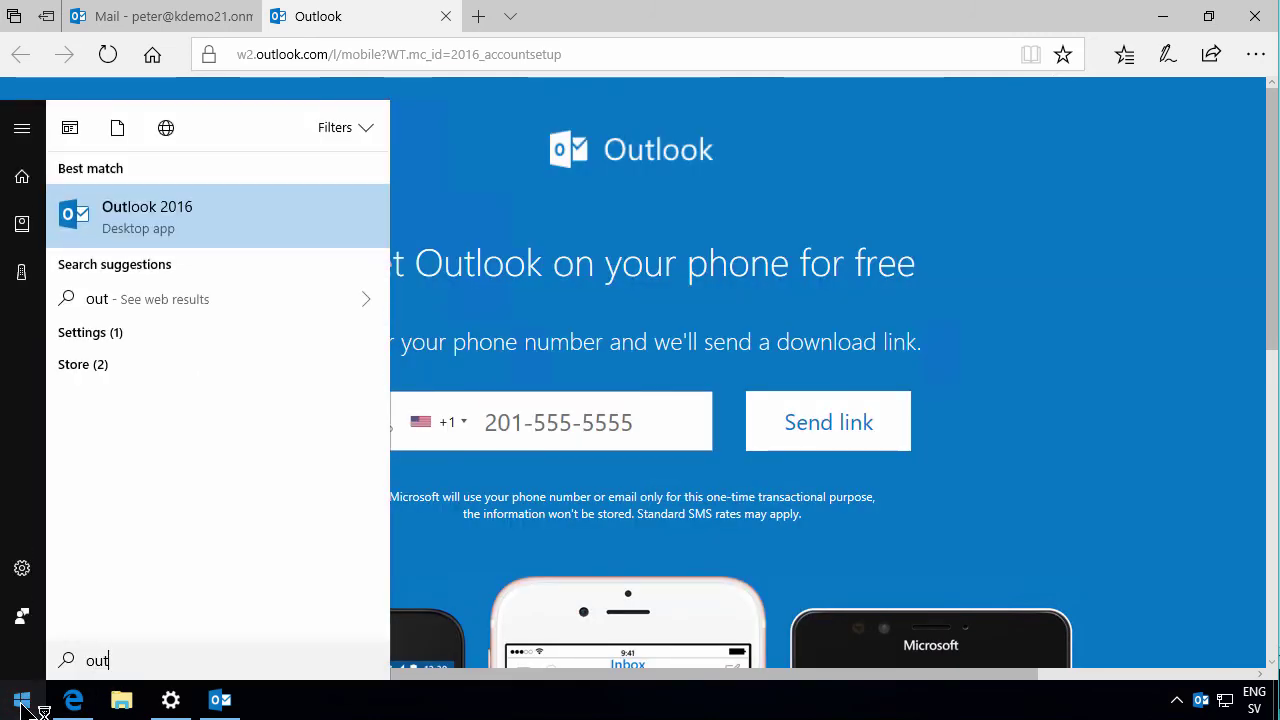
pyautogui.press('Return')
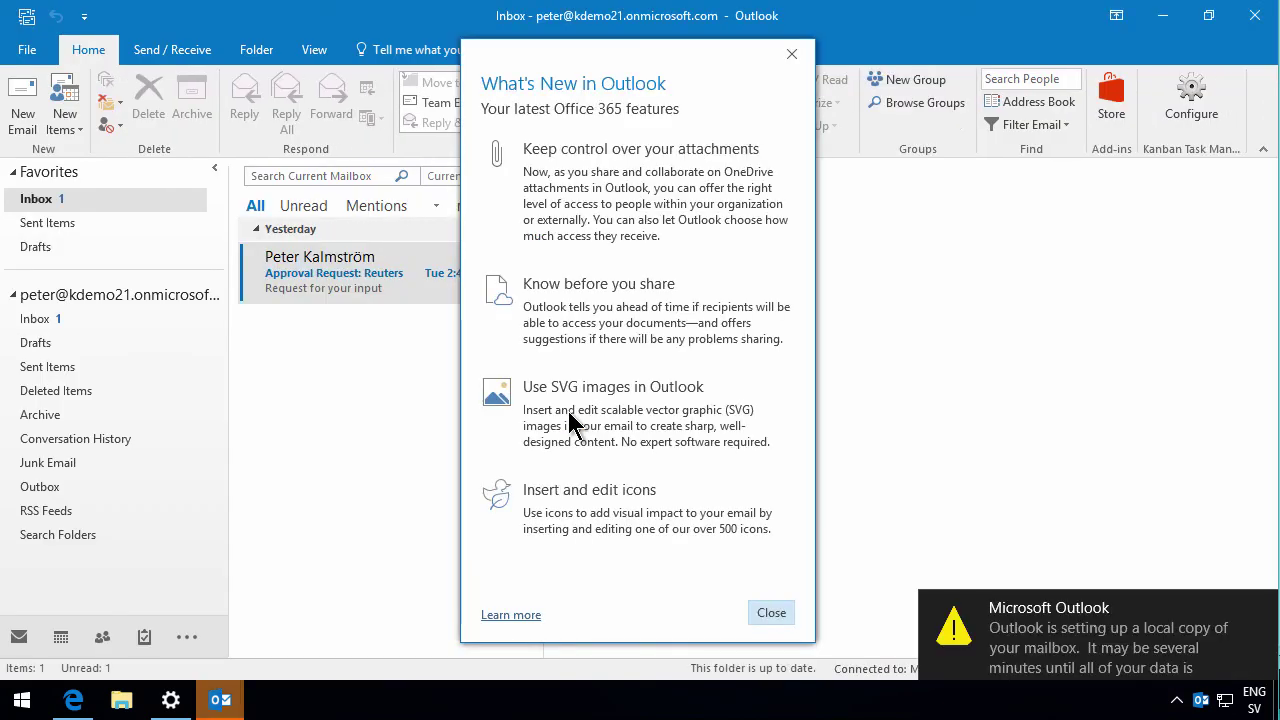
pyautogui.click(771, 613)
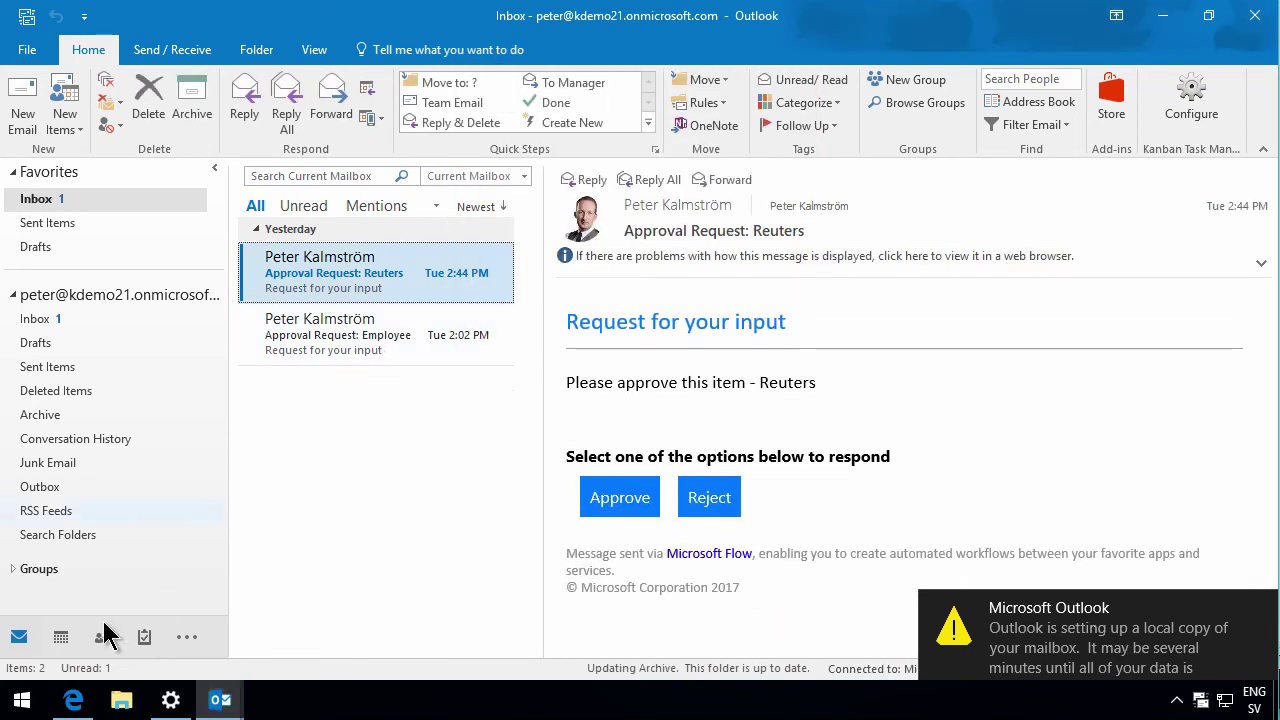
# Look at the calendar and the contacts of the new mailbox, and return to the mail view.
pyautogui.click(58, 642)
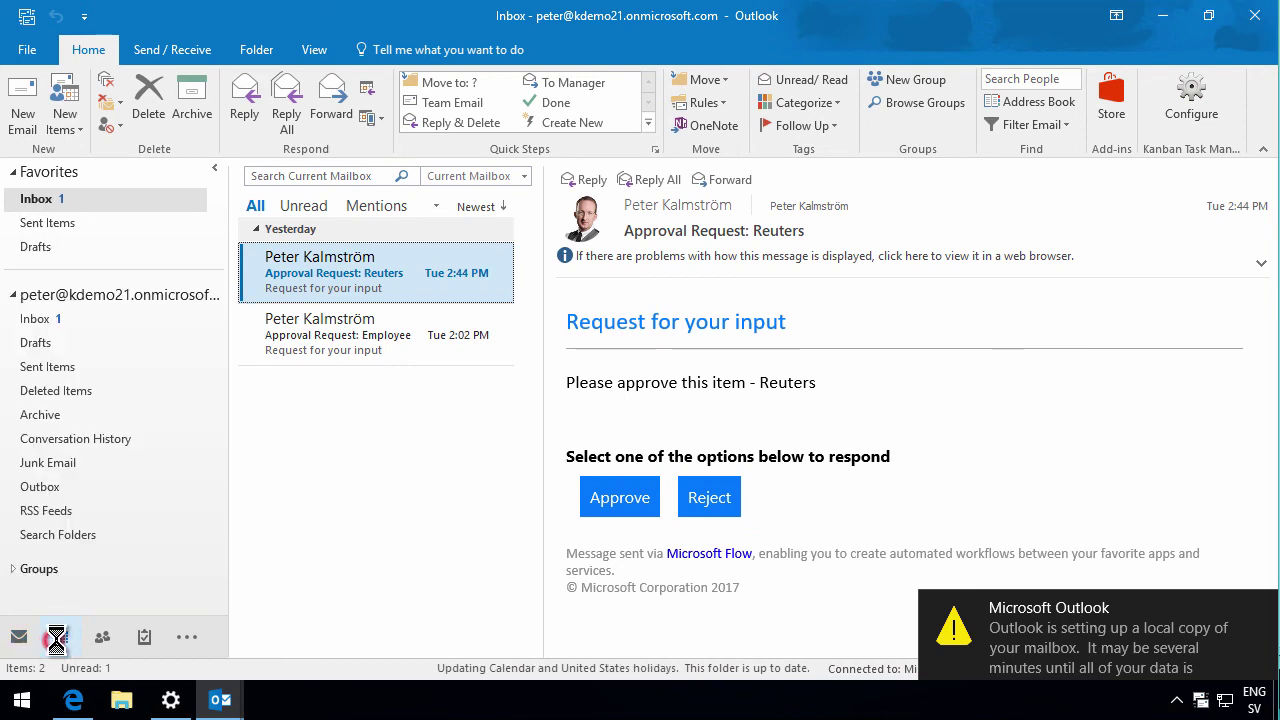
pyautogui.click(103, 640)
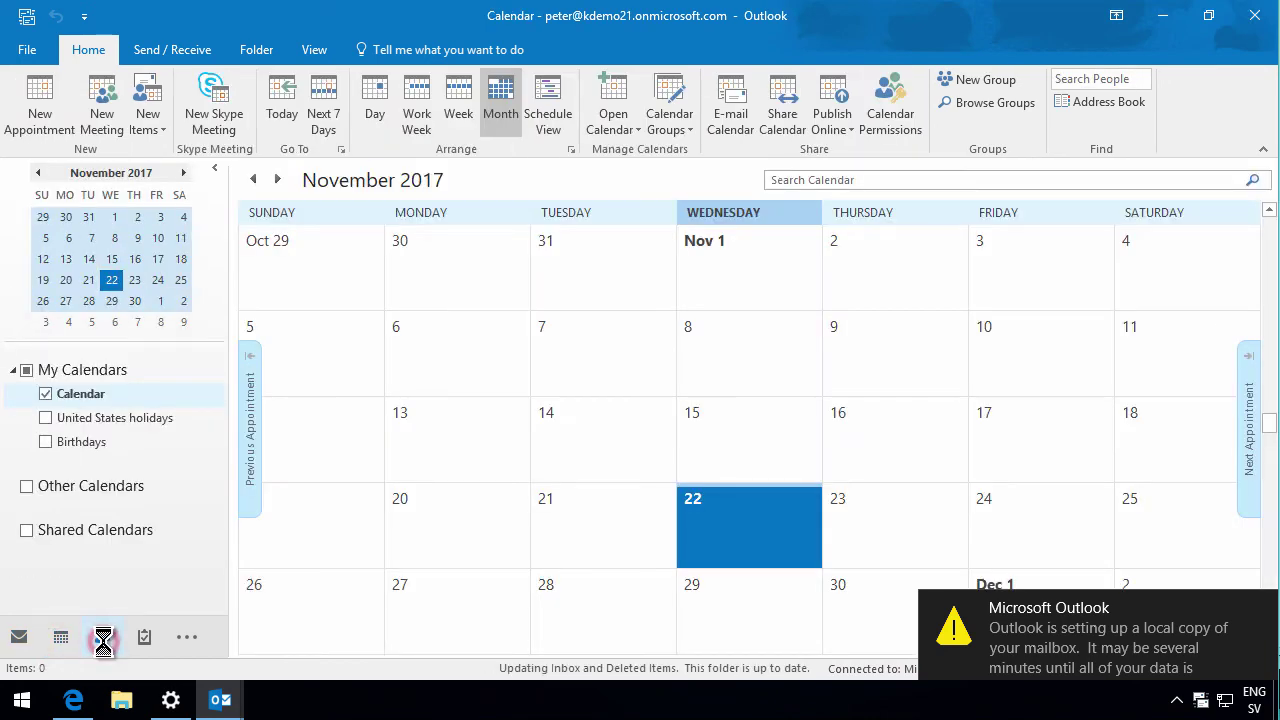
pyautogui.click(16, 640)
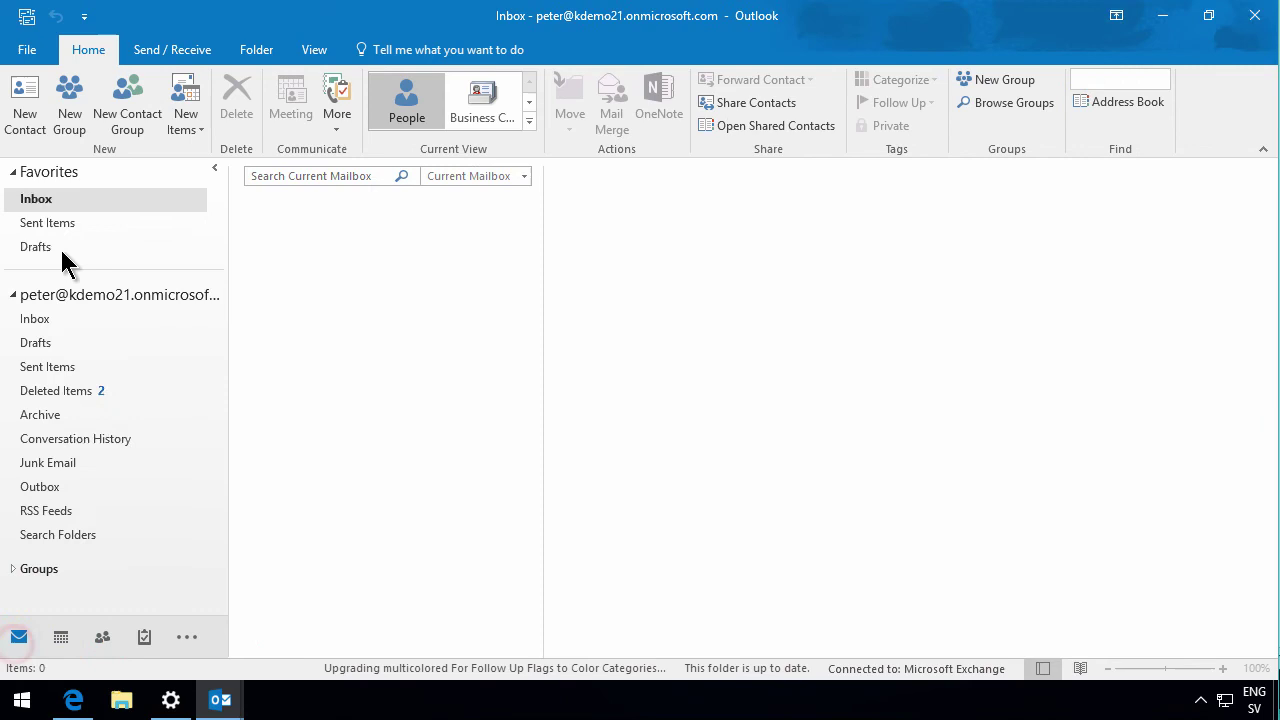
# Review the Office account's user information, connected services and product details, and return to the mailbox's account information.
pyautogui.click(42, 57)
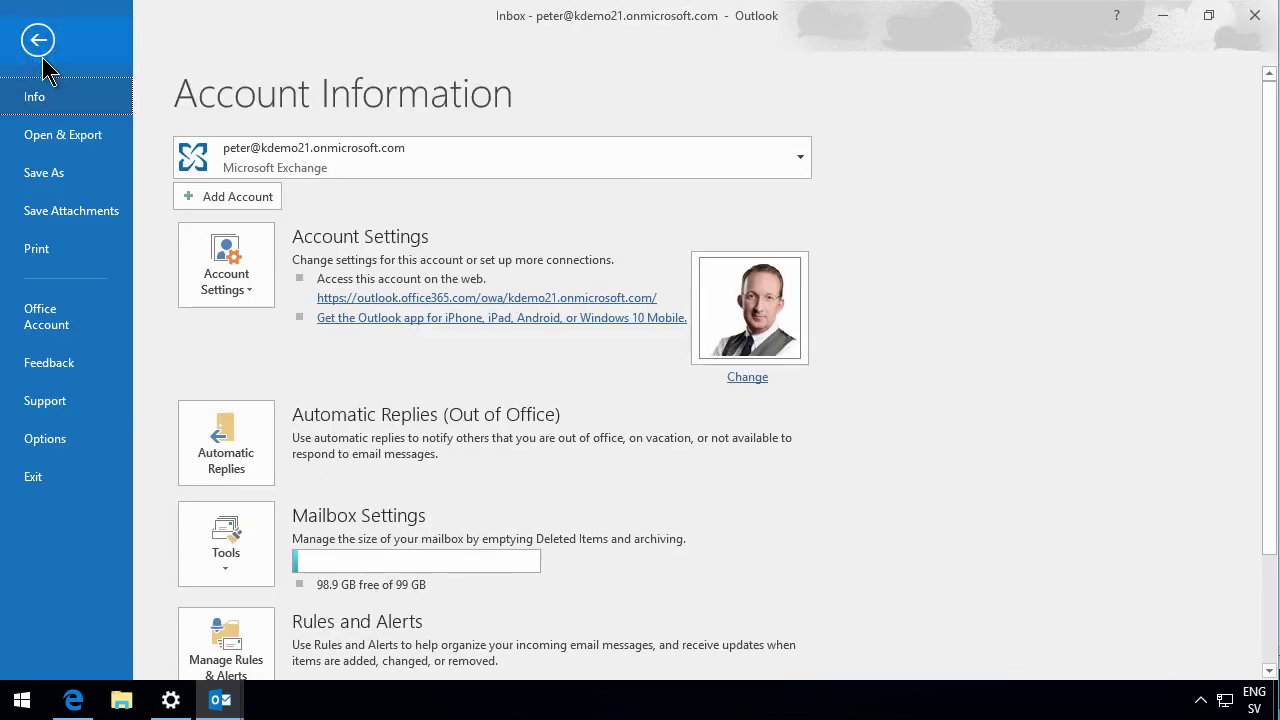
pyautogui.click(82, 322)
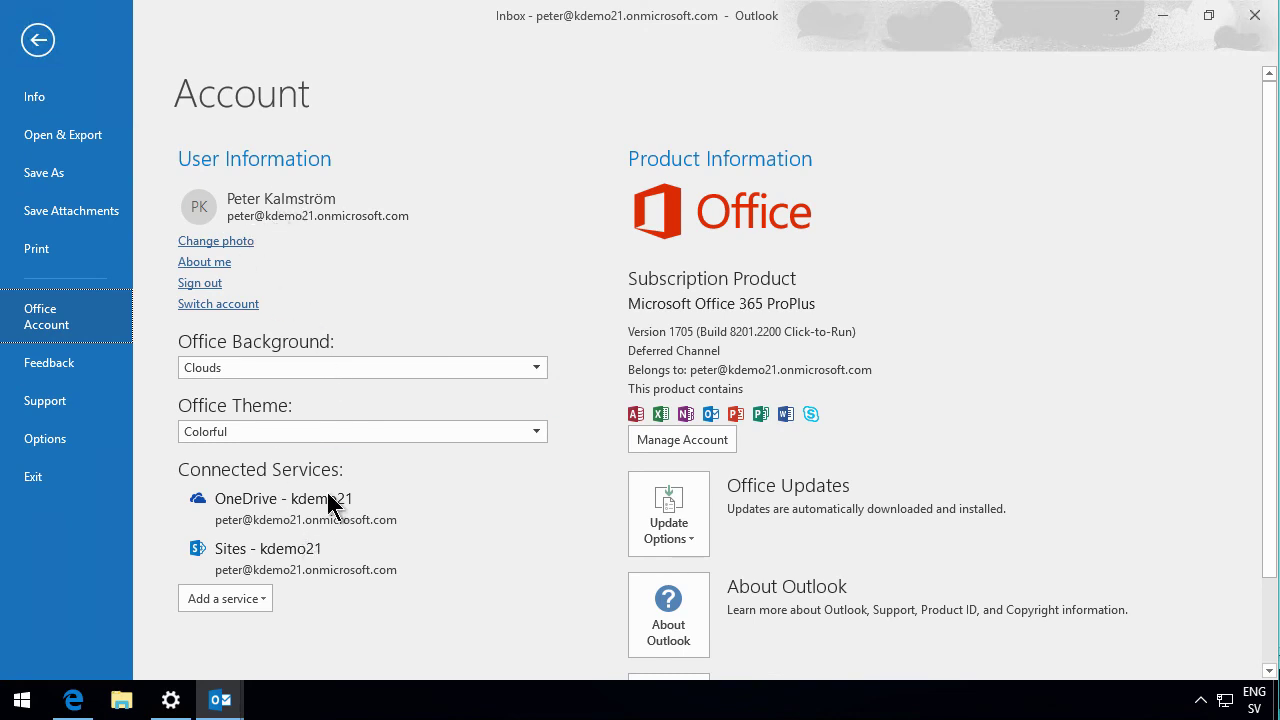
pyautogui.click(40, 100)
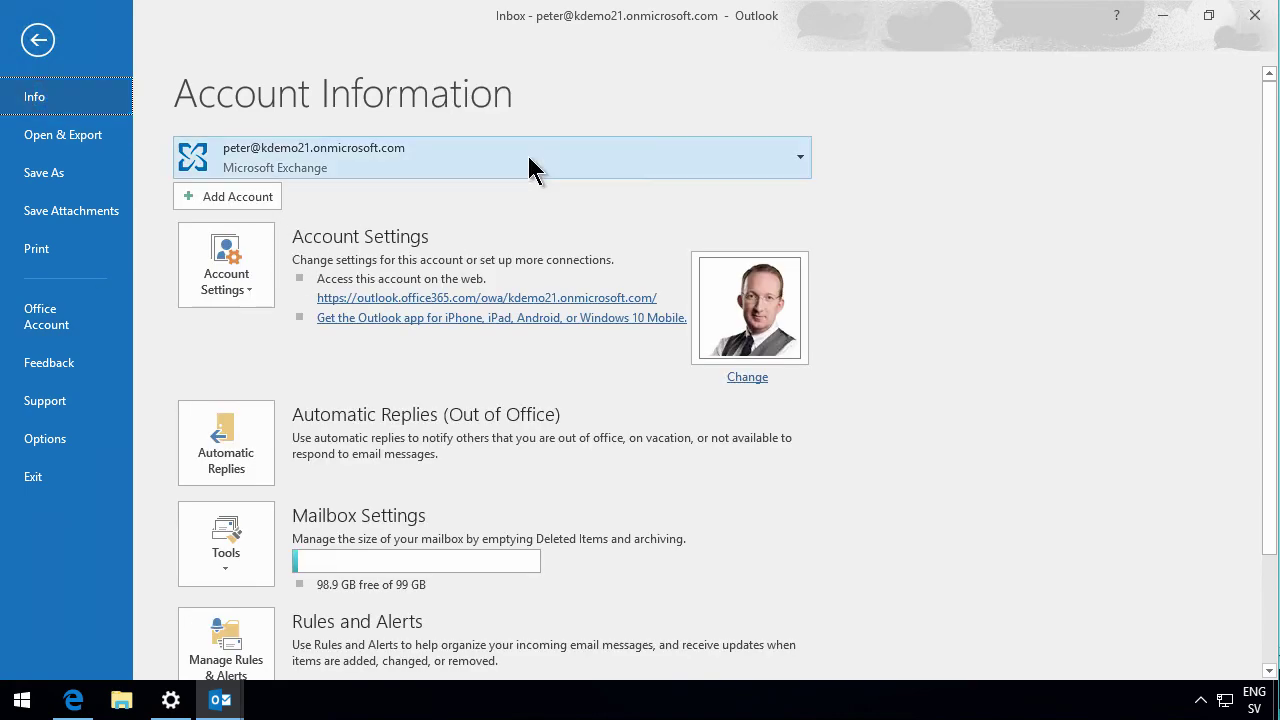
# Try setting the Exchange account's mail to keep offline to All, then cancel the change and close the account settings.
pyautogui.click(250, 285)
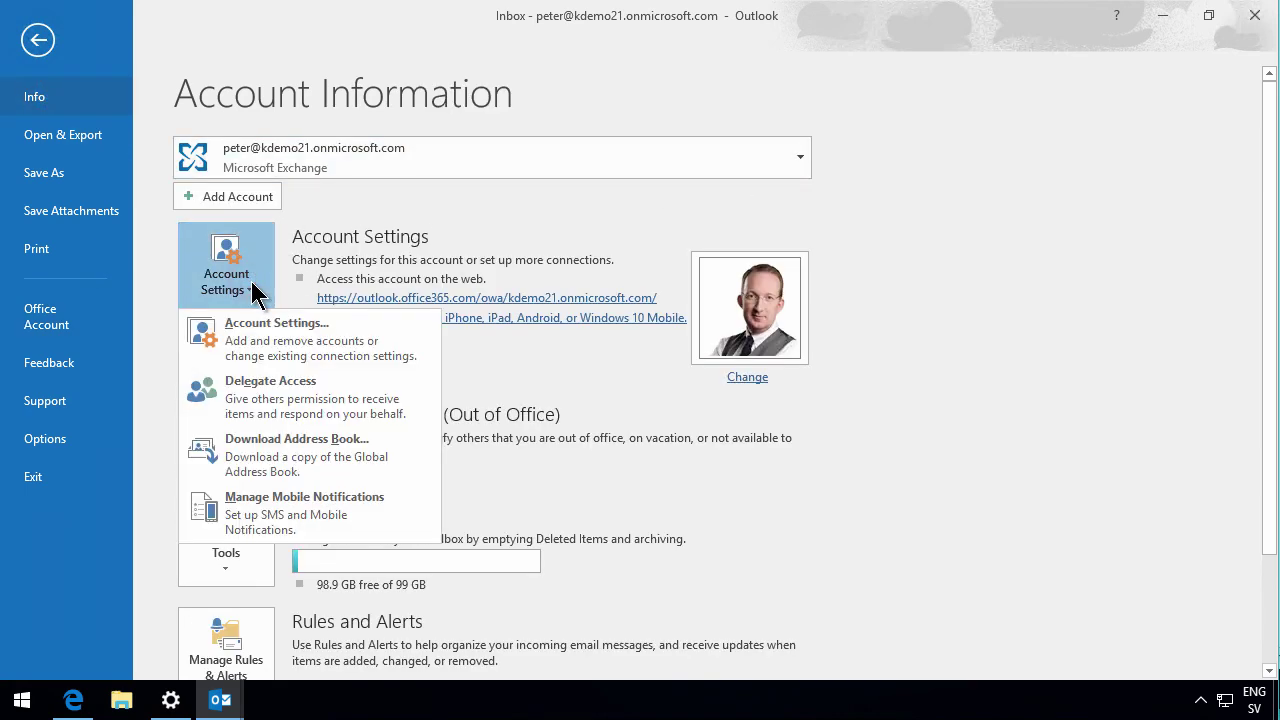
pyautogui.click(288, 340)
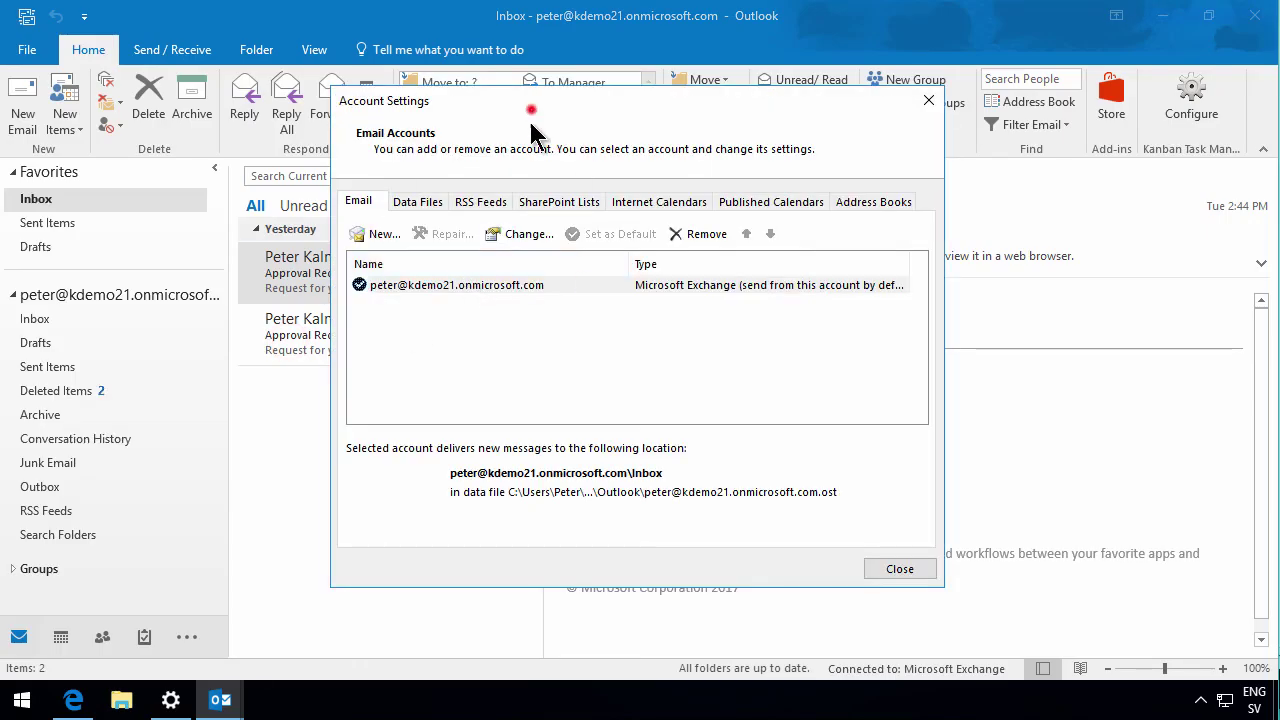
pyautogui.click(487, 334)
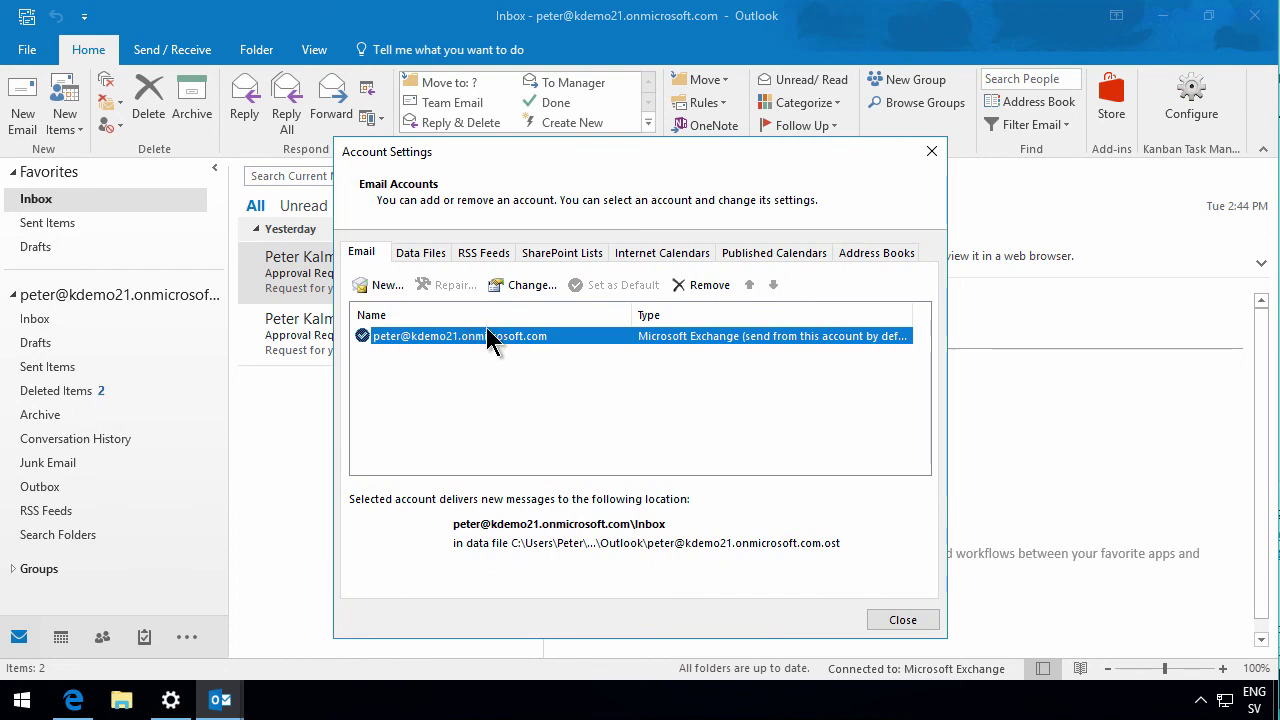
pyautogui.click(521, 281)
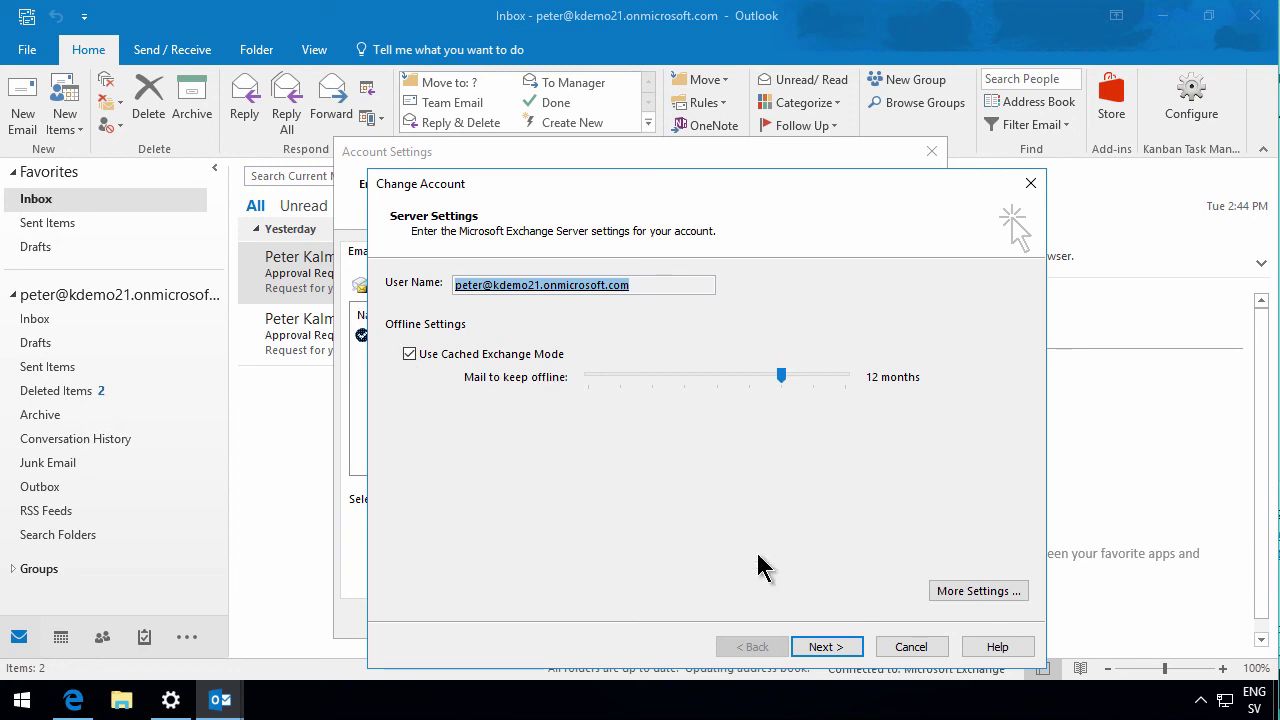
pyautogui.moveTo(781, 376); pyautogui.dragTo(862, 380)
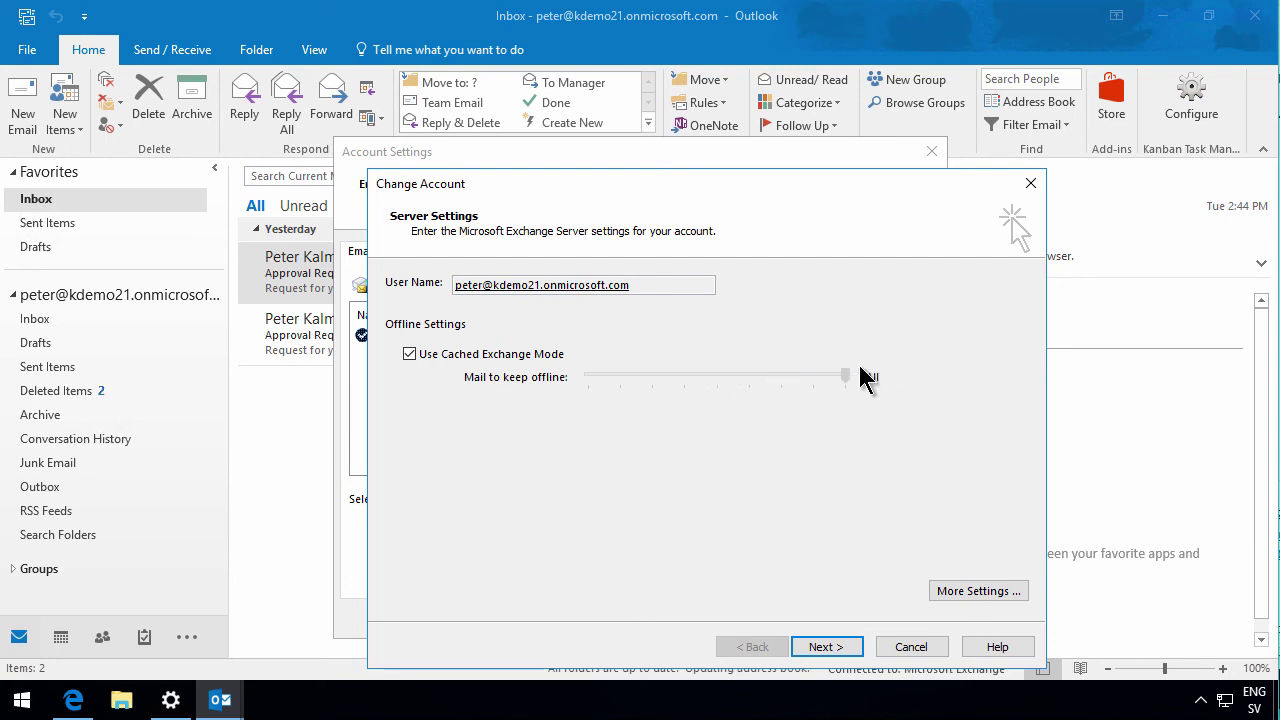
pyautogui.click(900, 648)
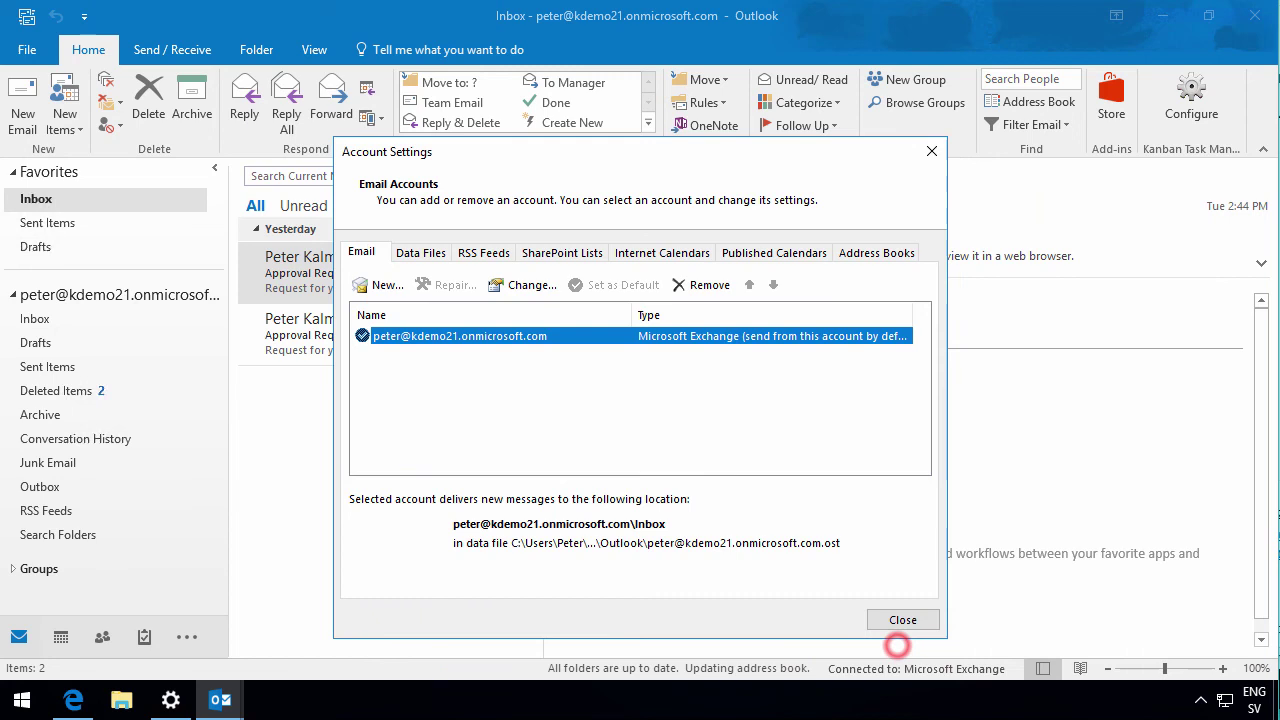
pyautogui.click(900, 620)
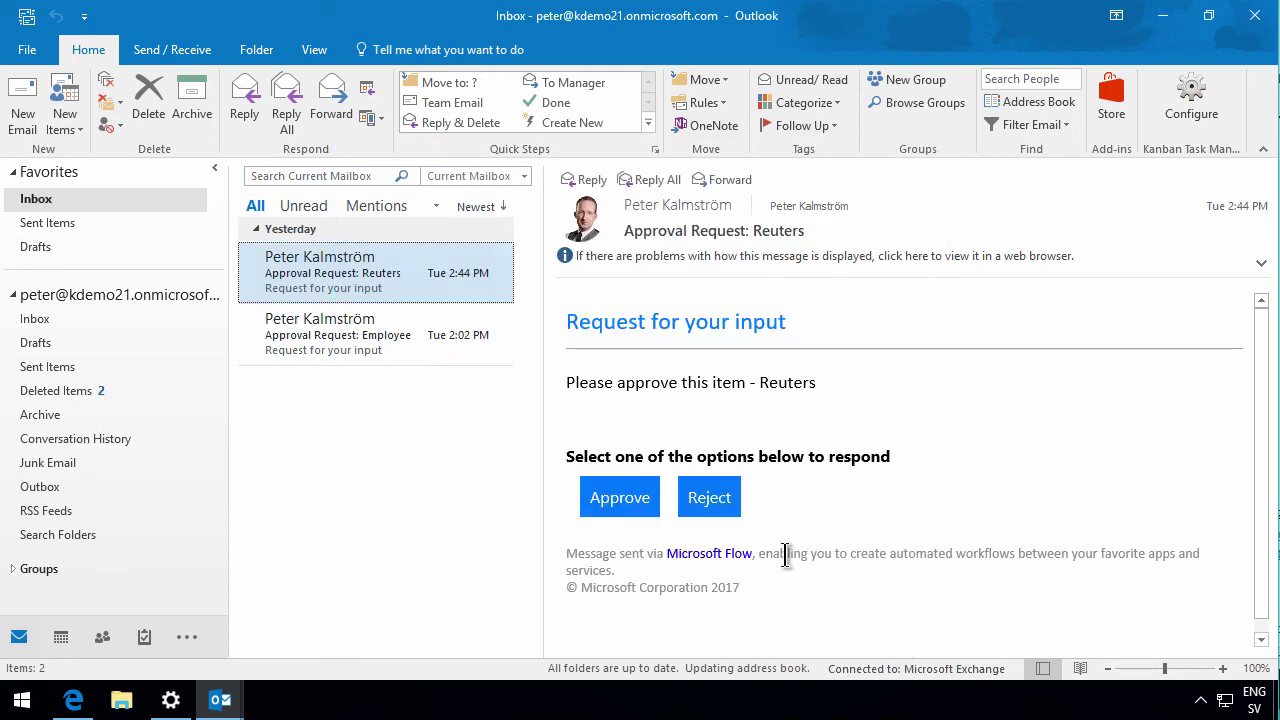